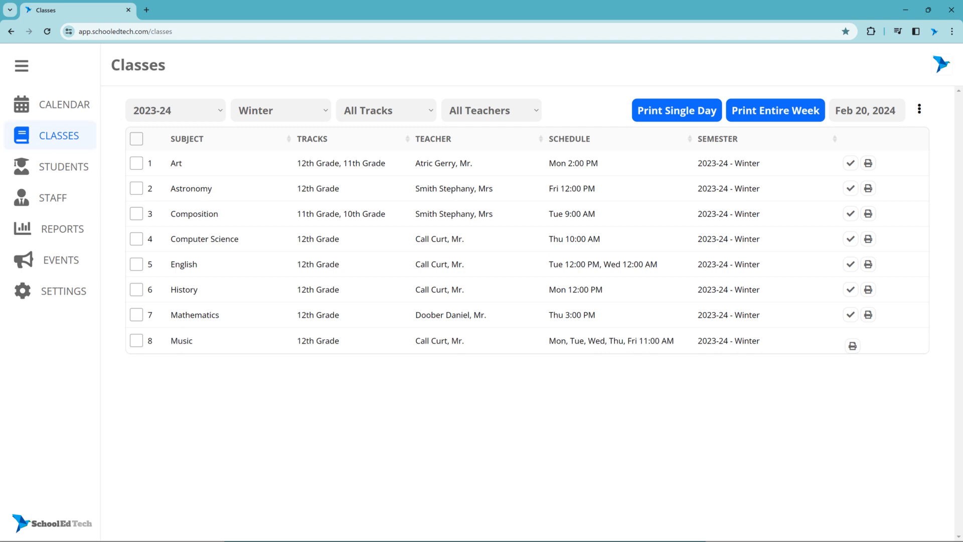
Step: Open the Music class from the 2023-24 Winter class list and go to its weights
click(196, 112)
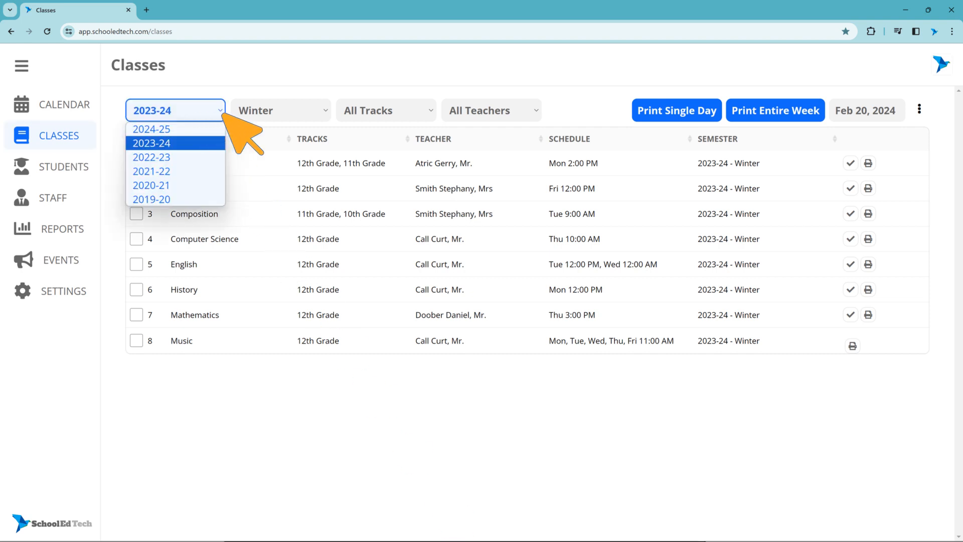
click(285, 113)
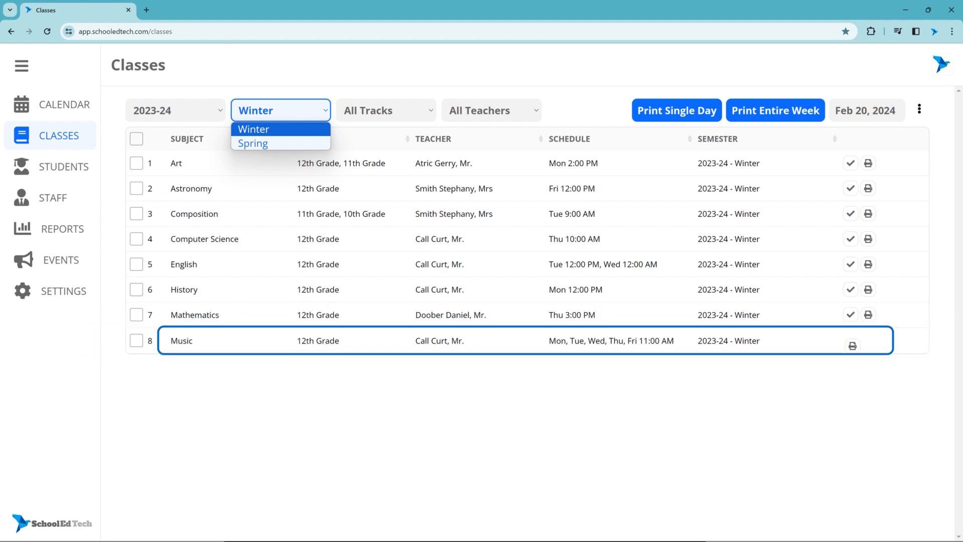
click(297, 341)
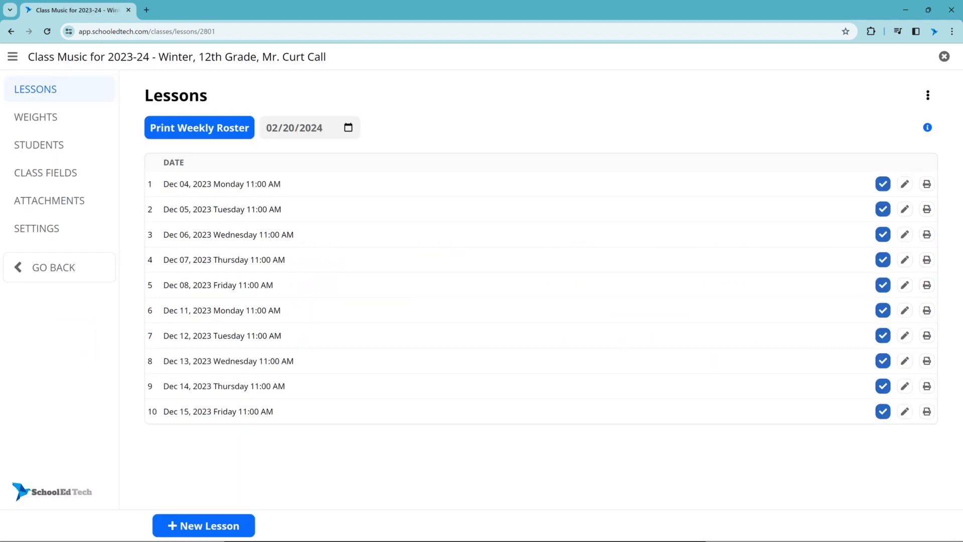
click(57, 125)
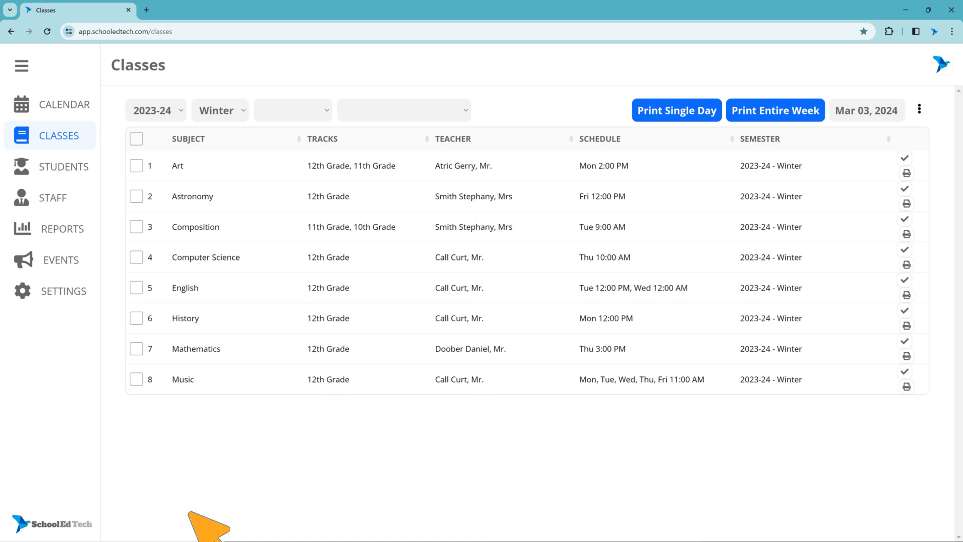
Step: In school settings, add a tracker kind named Behavior
click(57, 299)
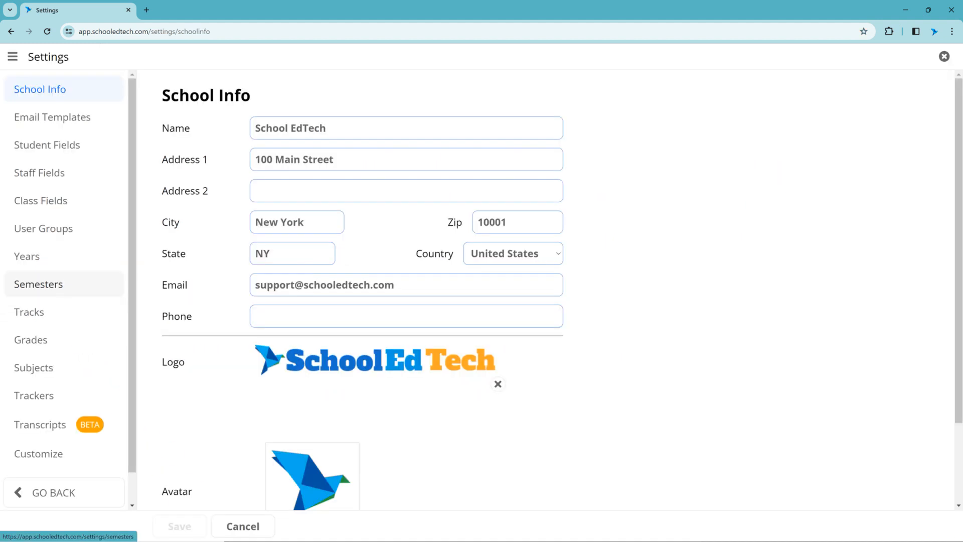
click(55, 403)
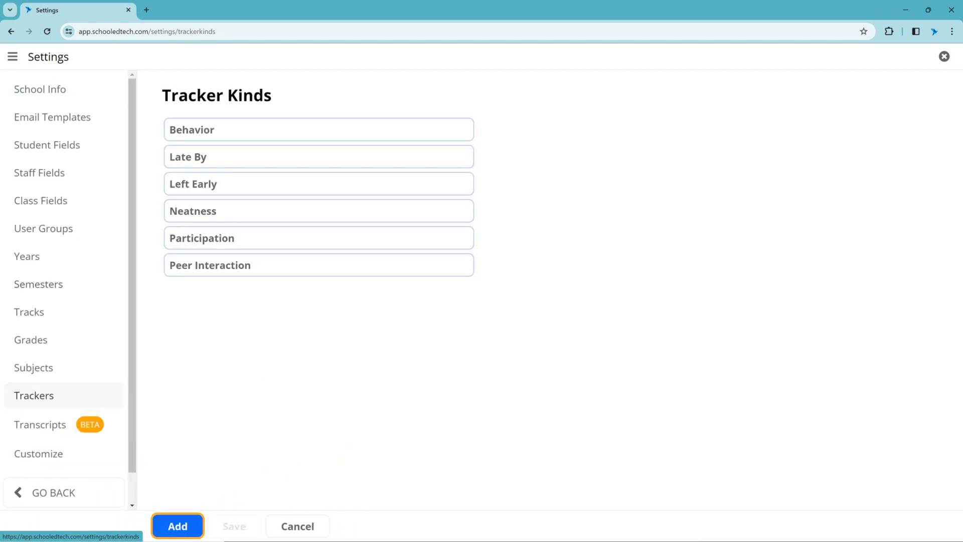
click(178, 526)
click(319, 293)
text(Behavior)
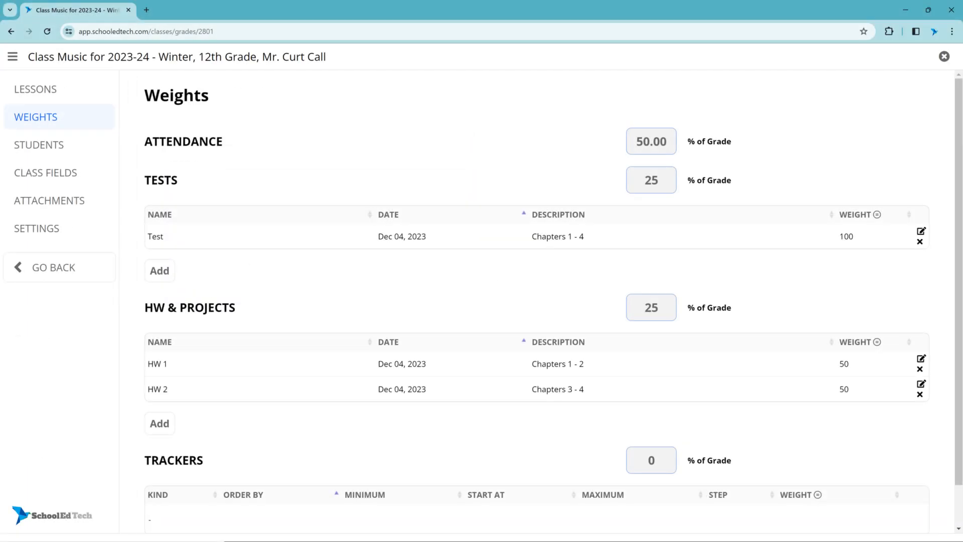
Step: Set the Trackers and Attendance sections to 25% of the grade each
scroll(537, 301, down, 1)
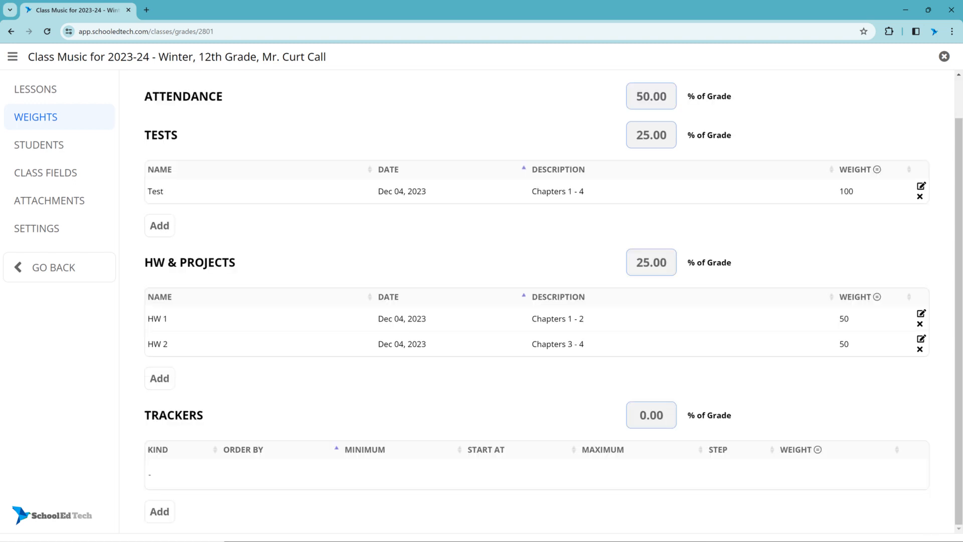
click(667, 421)
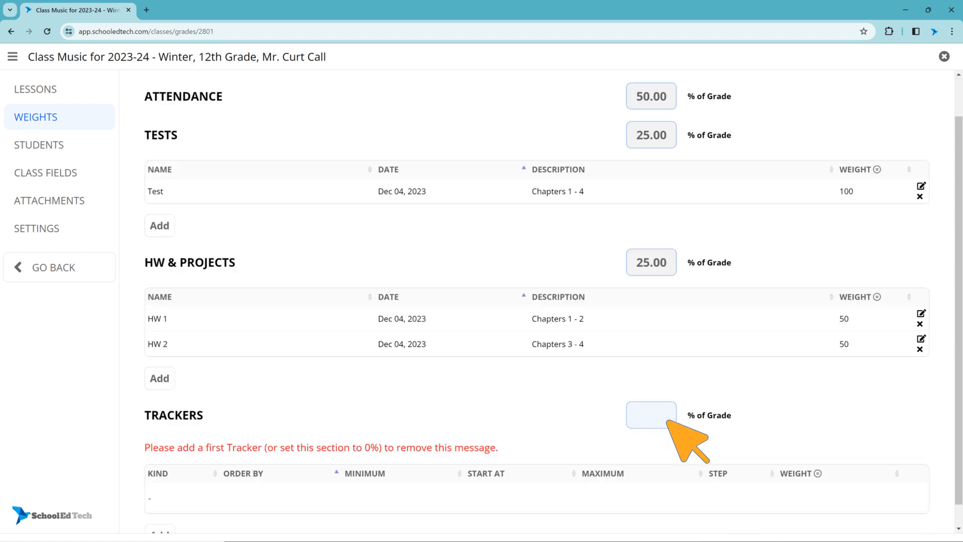
text(25)
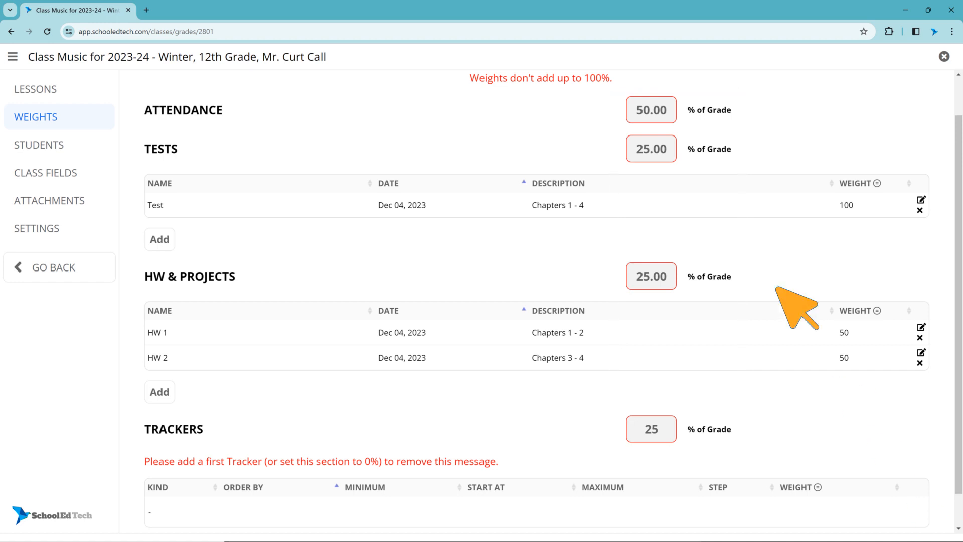
click(669, 116)
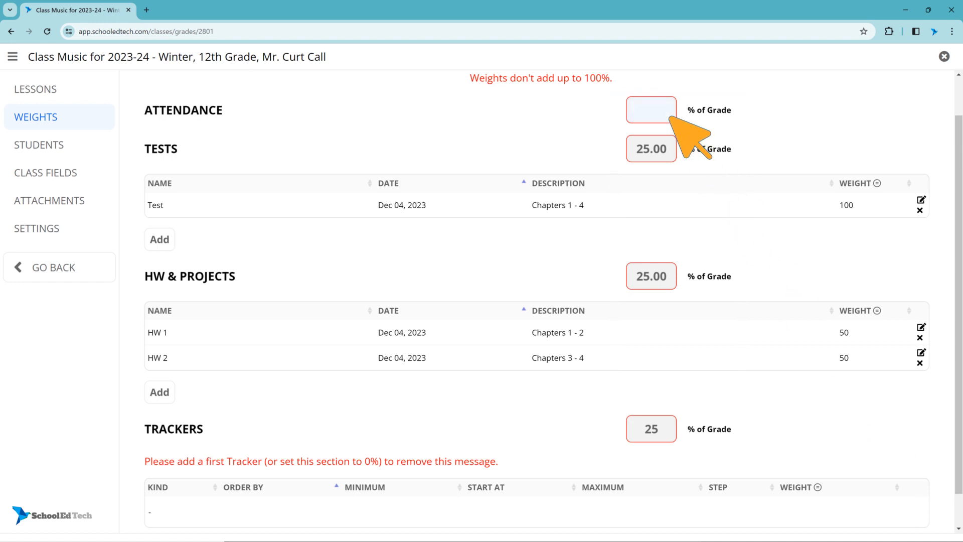
text(25)
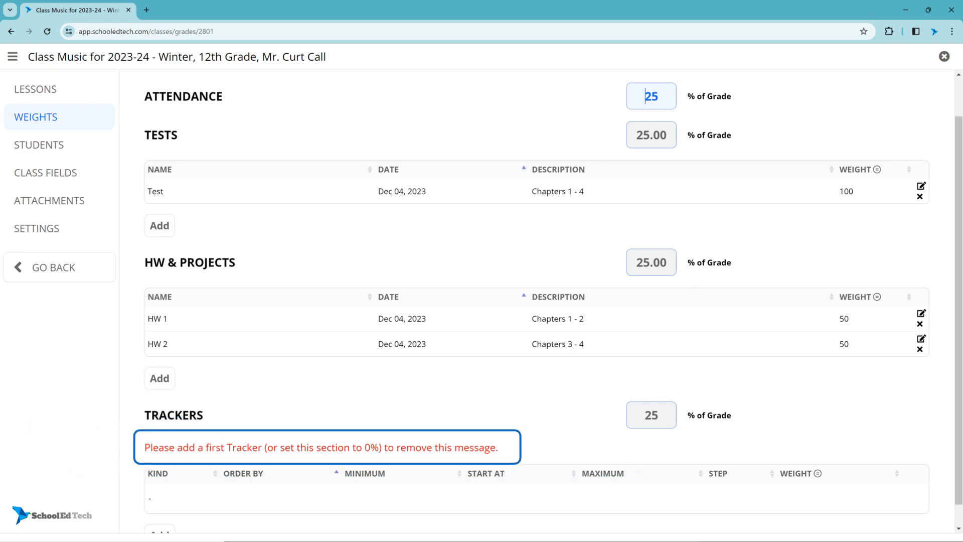
Step: Start a new Behavior tracker with order 1, minimum 0, maximum 100 and step 10
scroll(537, 319, down, 1)
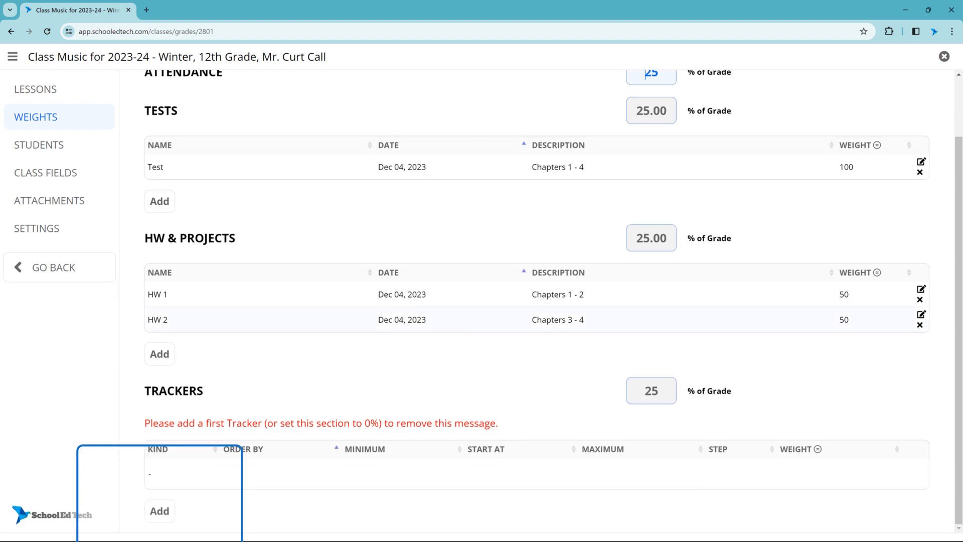
click(160, 511)
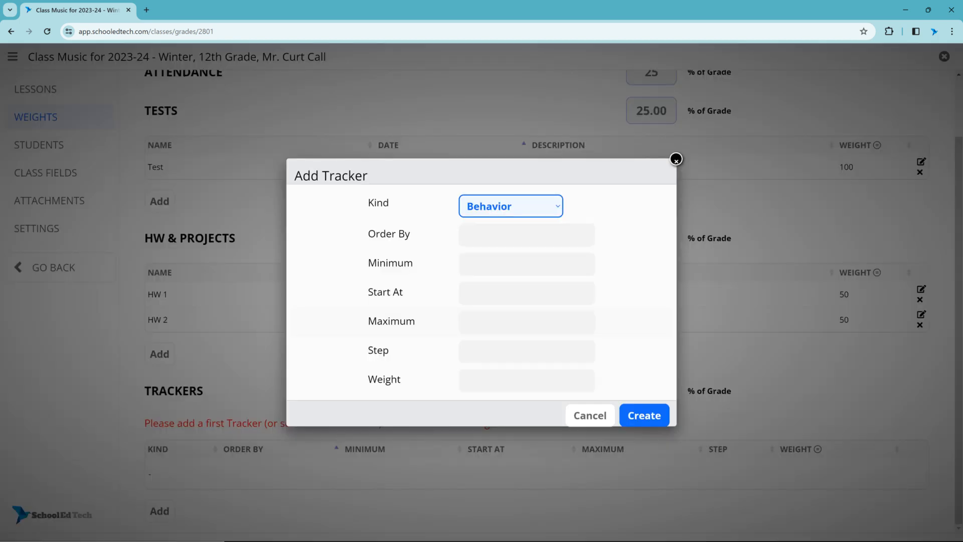
click(553, 209)
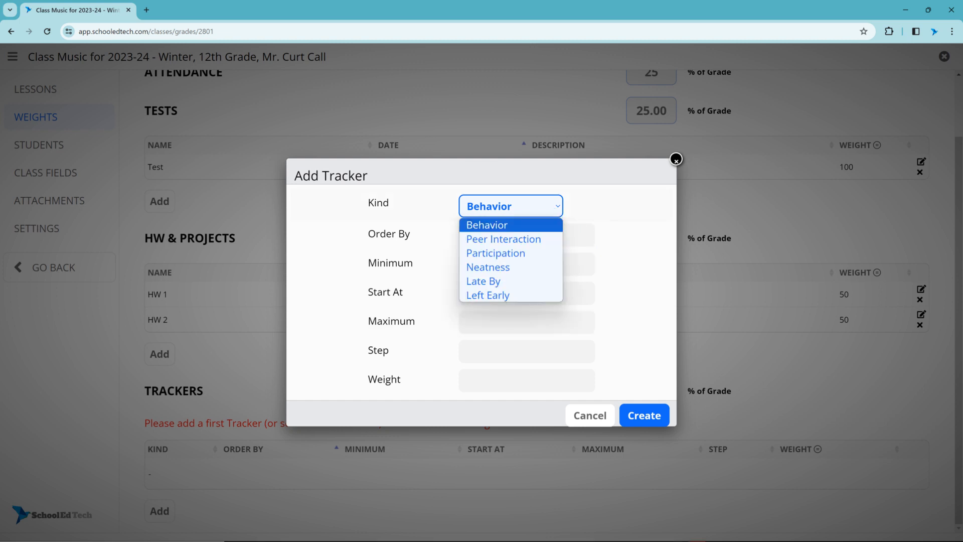
key(Escape)
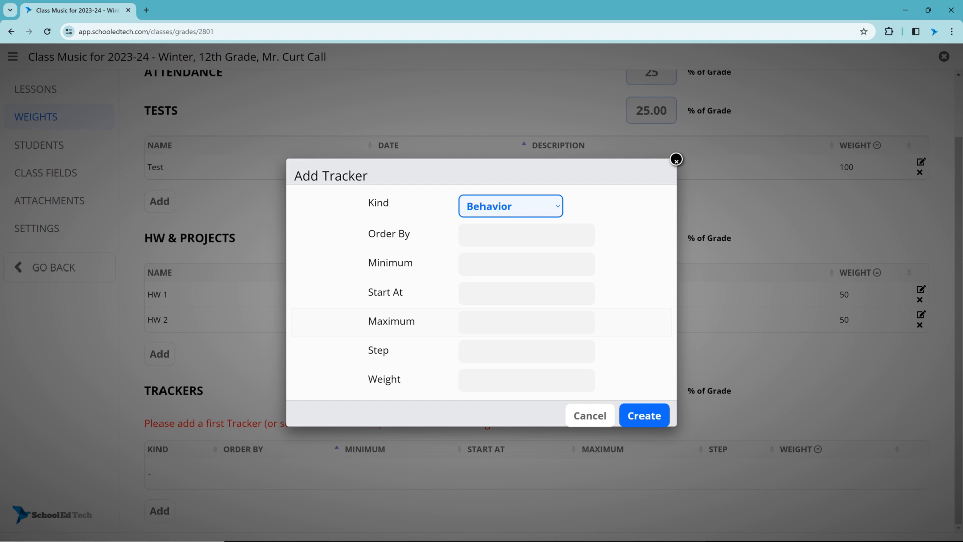
click(527, 235)
text(1)
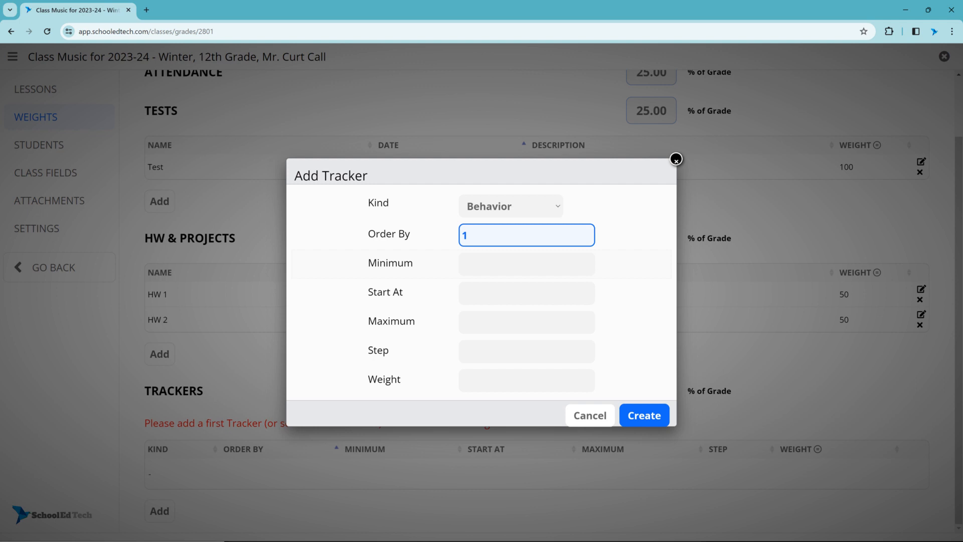
key(Tab)
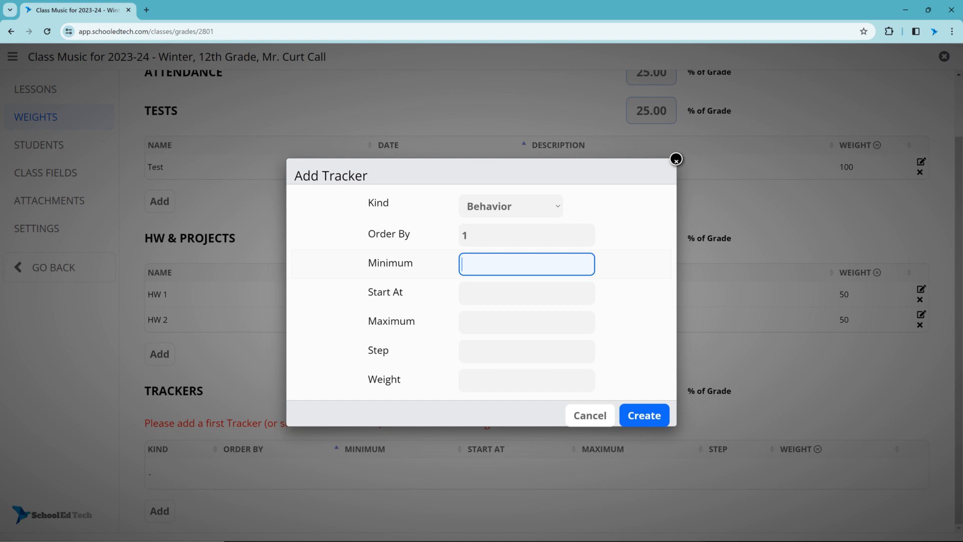
text(0)
click(527, 322)
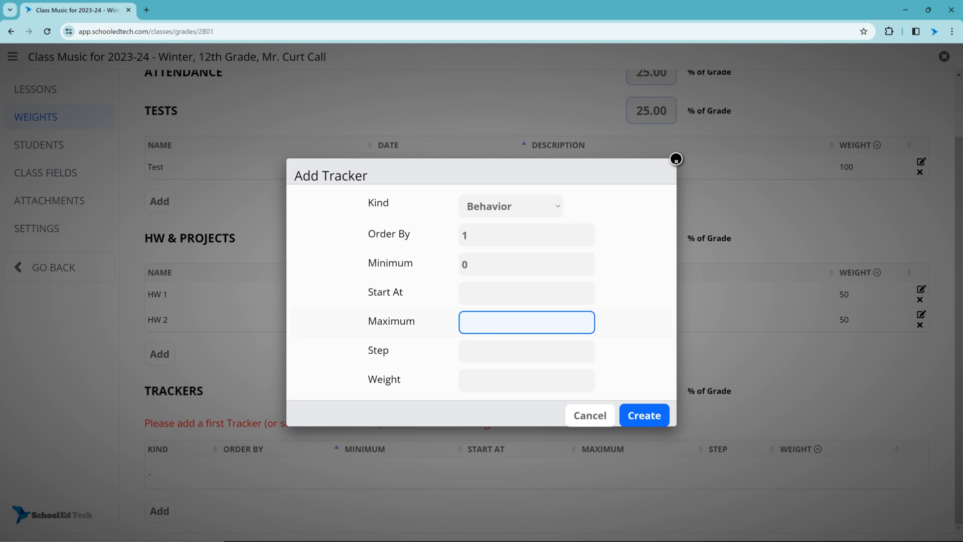
text(100)
key(Tab)
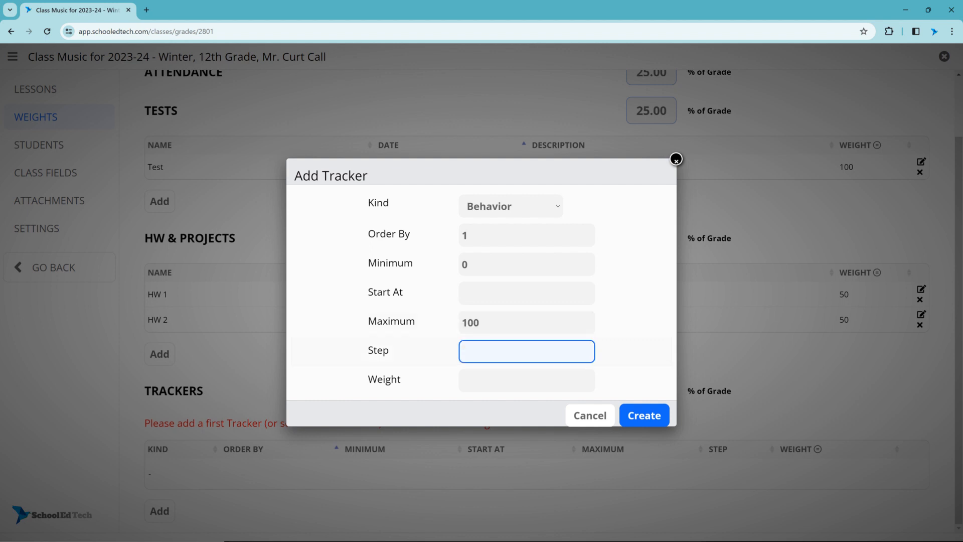
text(10)
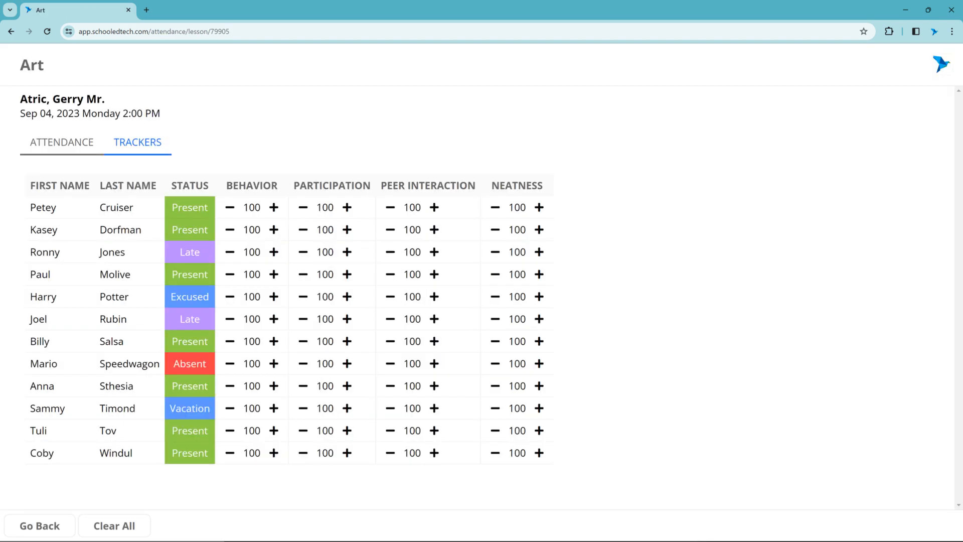
Step: Lower the first student's Behavior score three steps, then raise it two steps on the Art tracker sheet
click(230, 207)
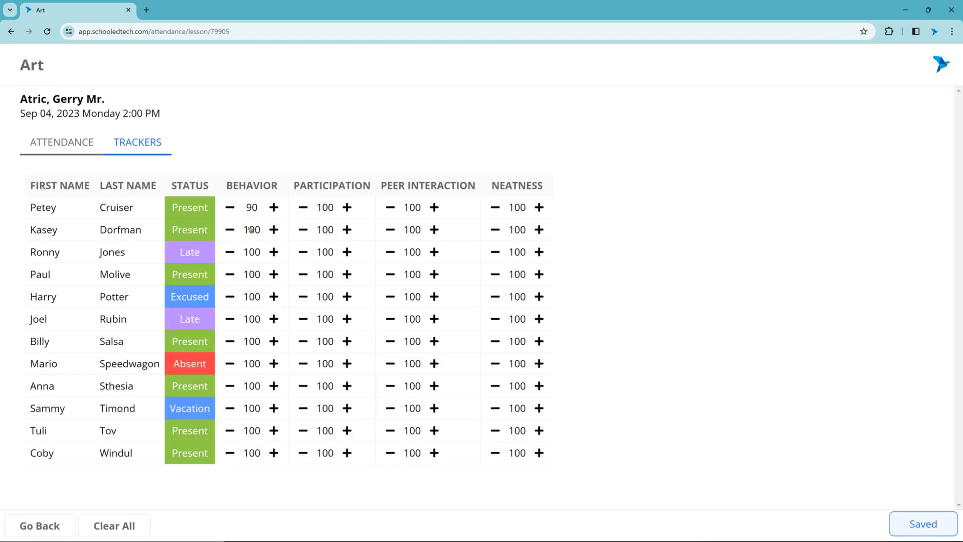
click(230, 207)
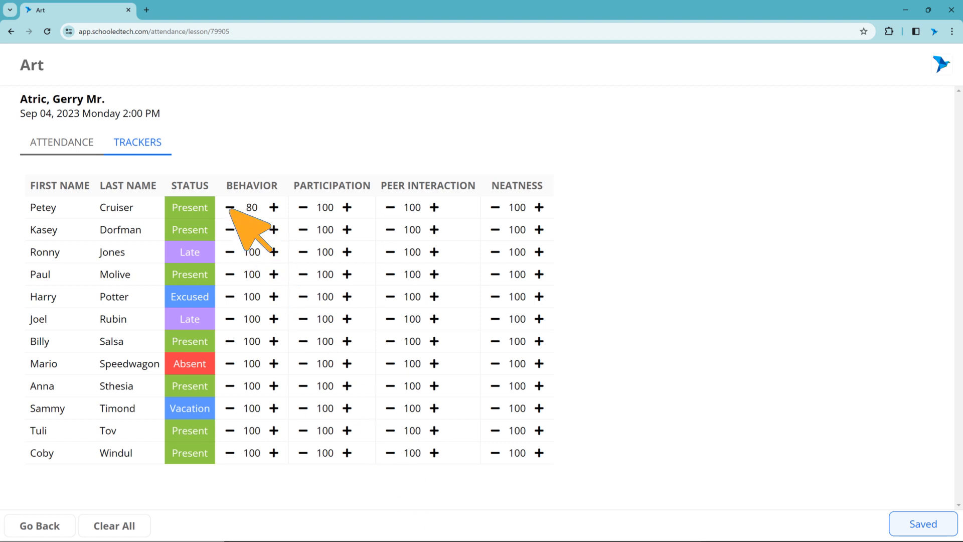
click(230, 207)
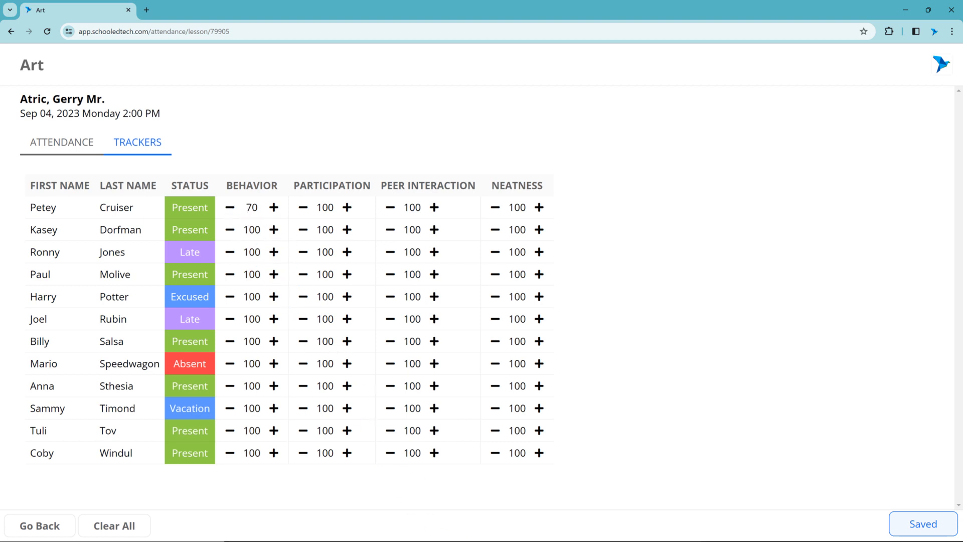
click(274, 207)
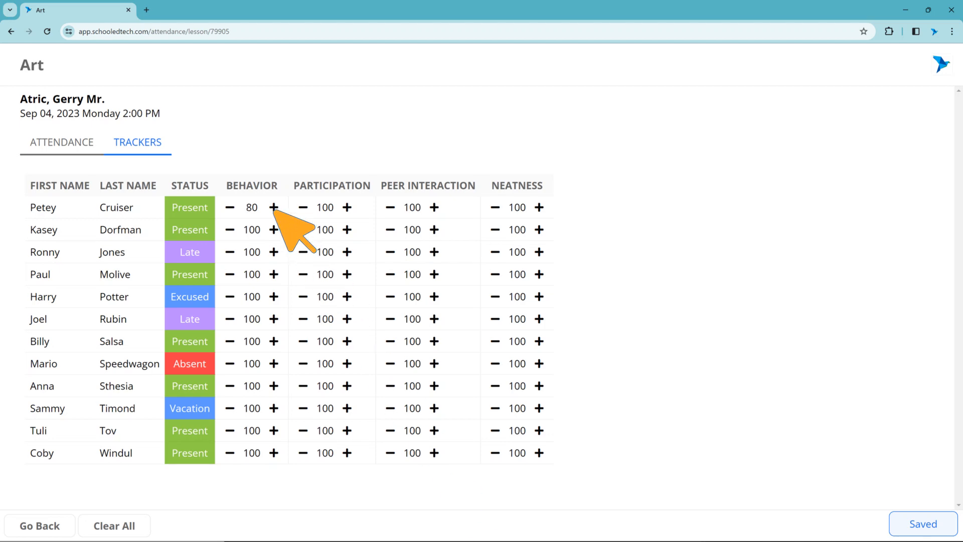
click(274, 207)
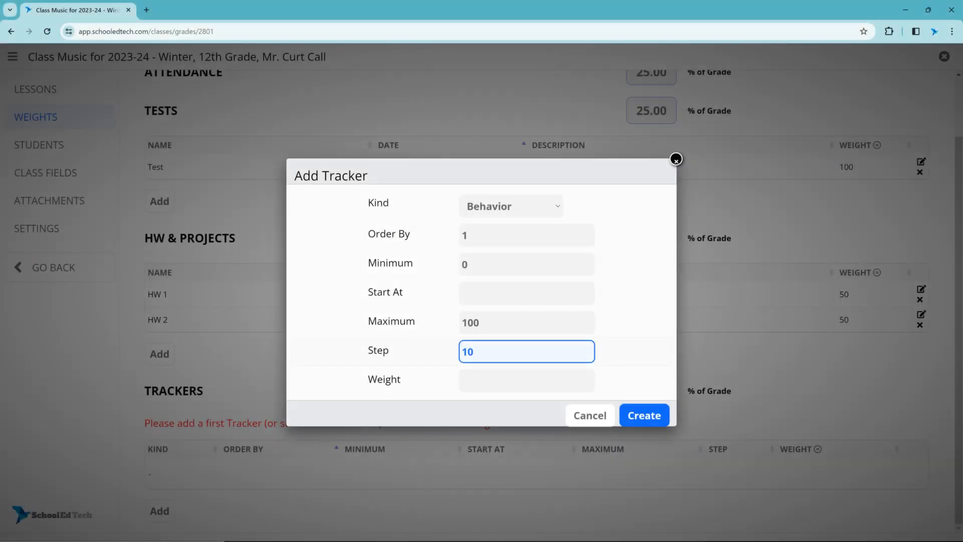
Step: Give the Behavior tracker a weight of 50 and a start value of 100, then create it
key(Tab)
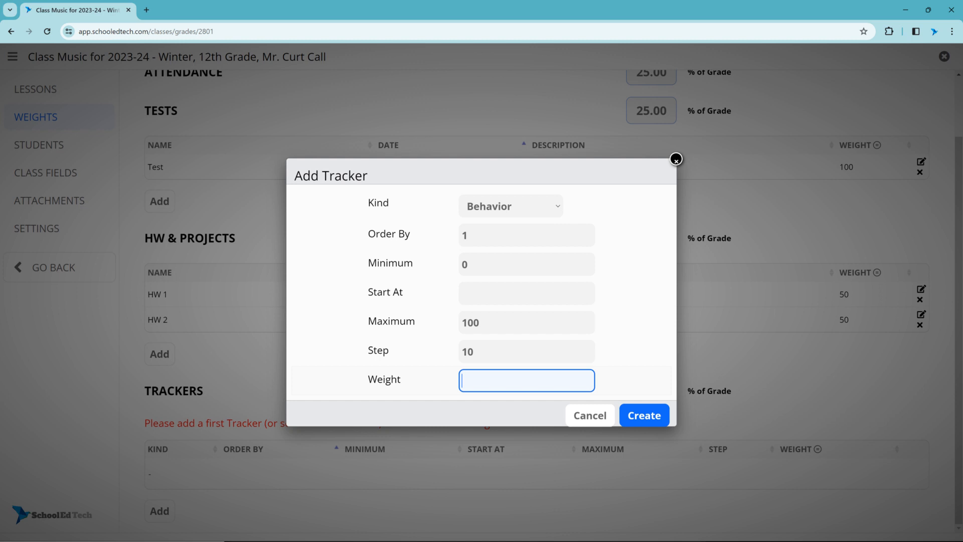
text(50)
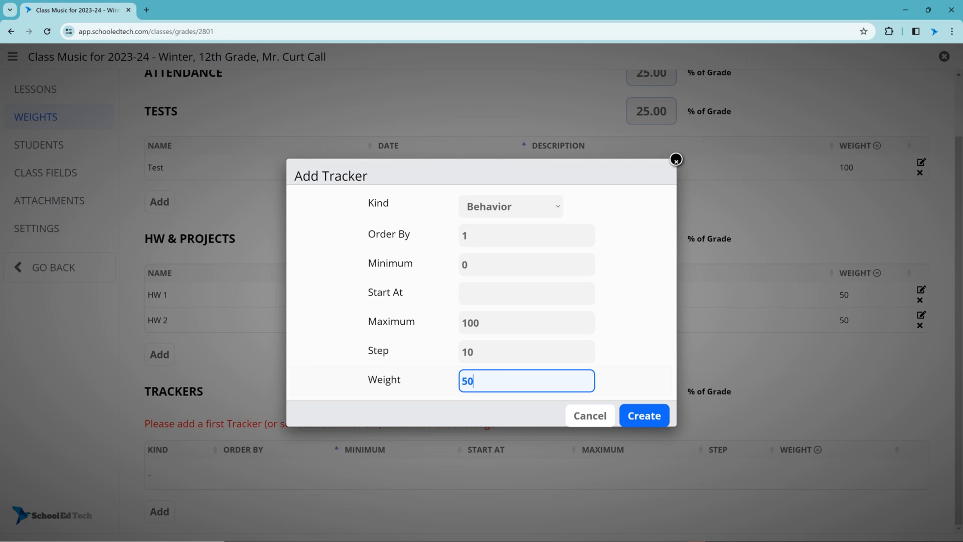
click(633, 322)
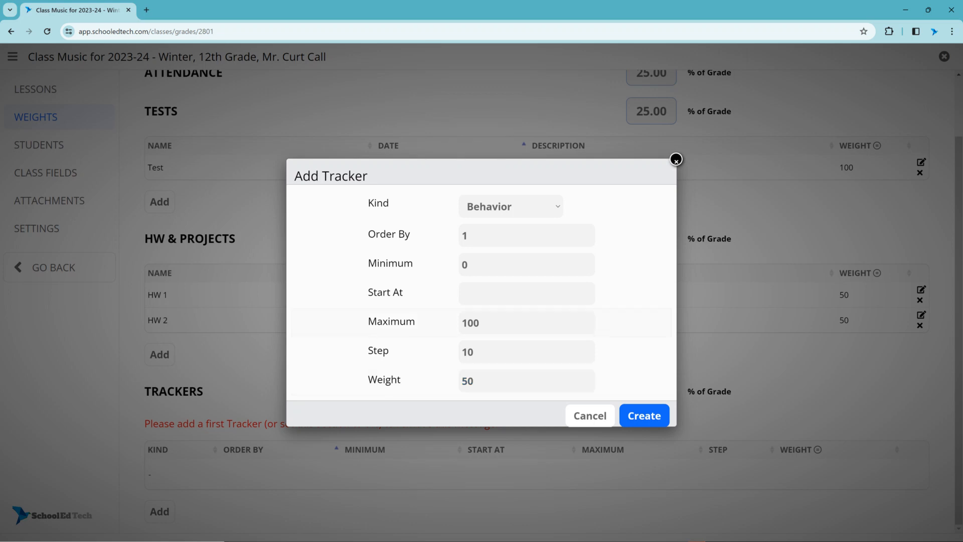
click(527, 294)
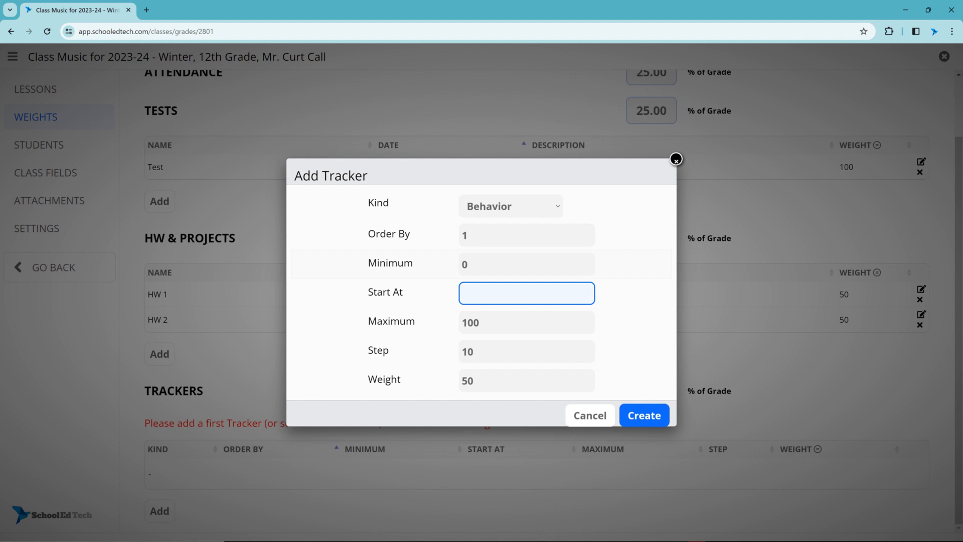
text(100)
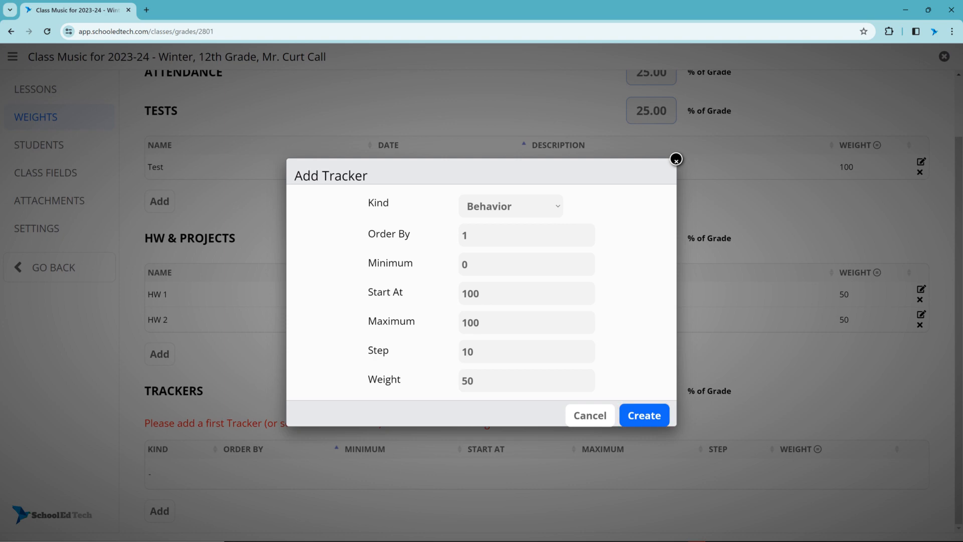
click(644, 415)
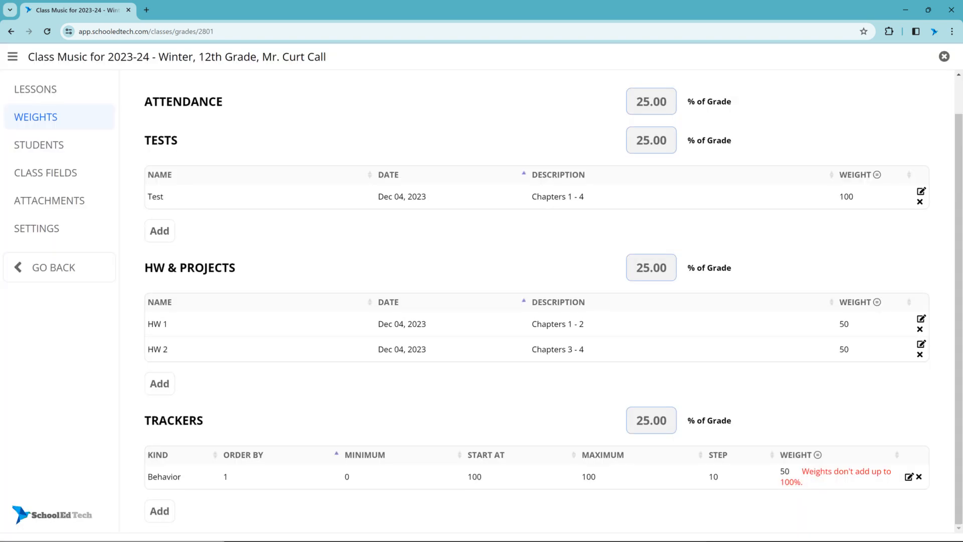
Step: Add a Peer Interaction tracker with order 2, minimum 0, start 75, maximum 100, step 25 and weight 50
click(159, 511)
key(Tab)
text(2)
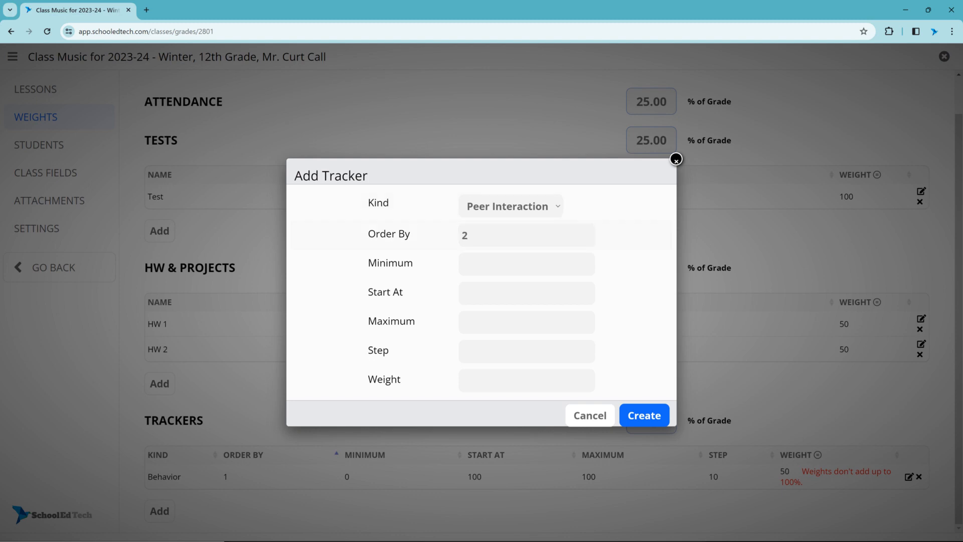
key(Tab)
text(0)
key(Tab)
text(75)
key(Tab)
text(100)
key(Tab)
text(25)
key(Tab)
text(50)
key(Return)
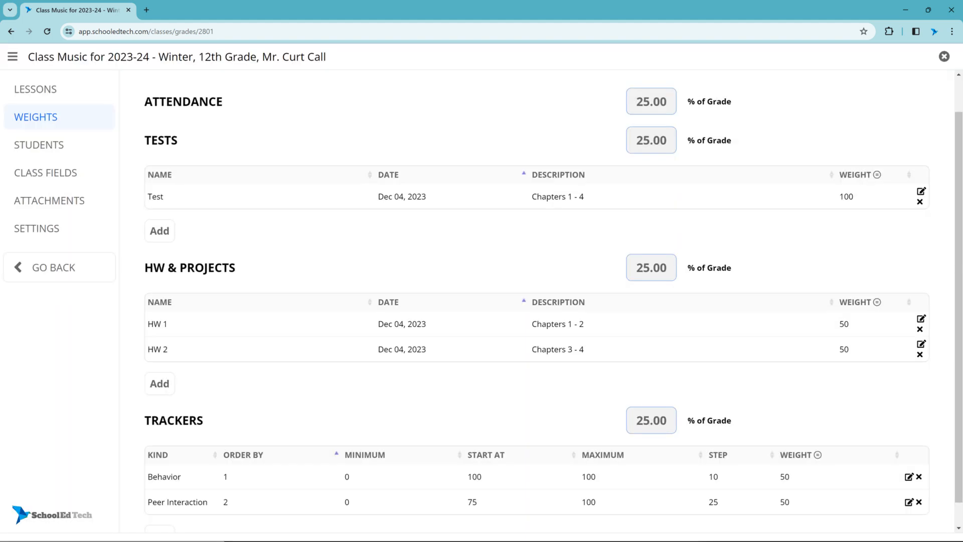